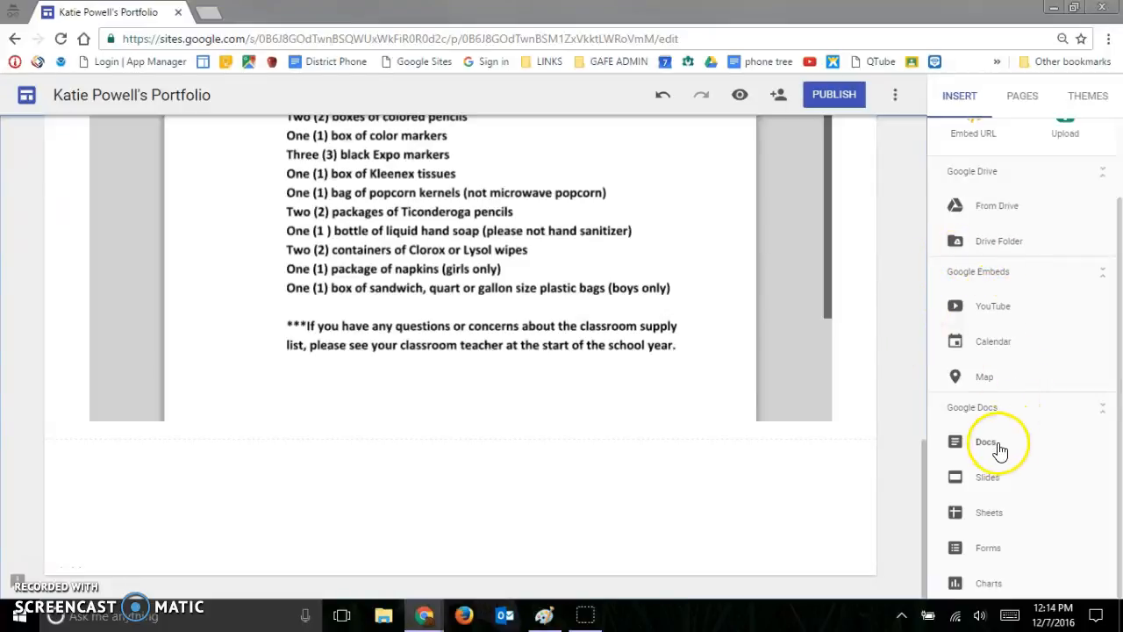
Search YouTube for 'creating a new google site' and select 'Creating a Google Site - Sites Tutorial 1 of 5'.
{"action": "left_click", "coordinate": [992, 306]}
{"action": "type", "text": "creating a new google site"}
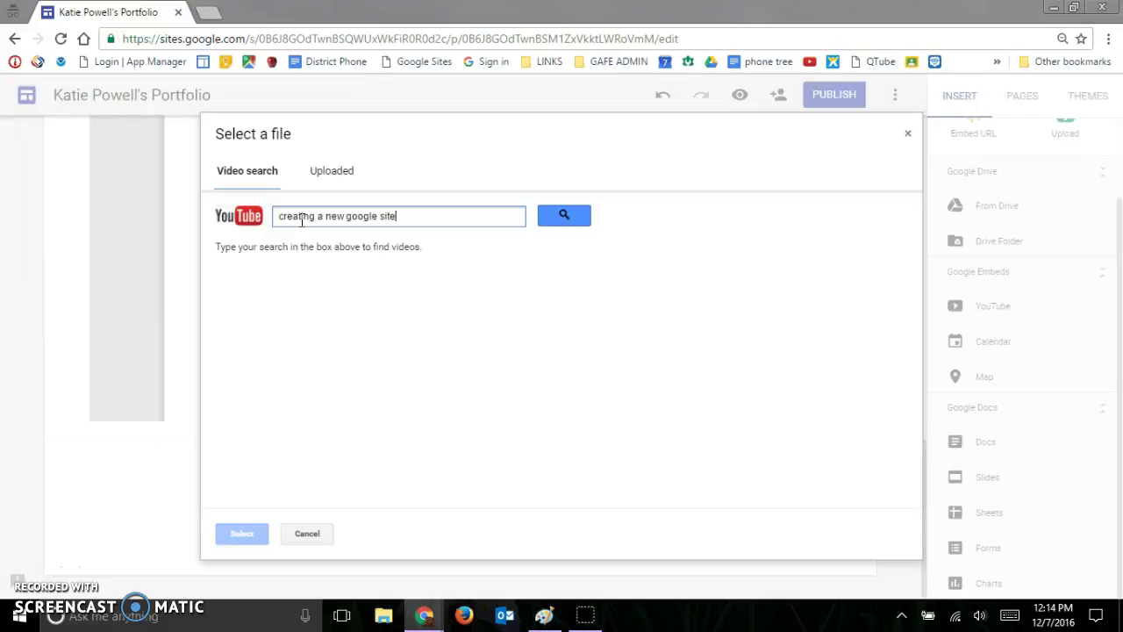
{"action": "key", "text": "Return"}
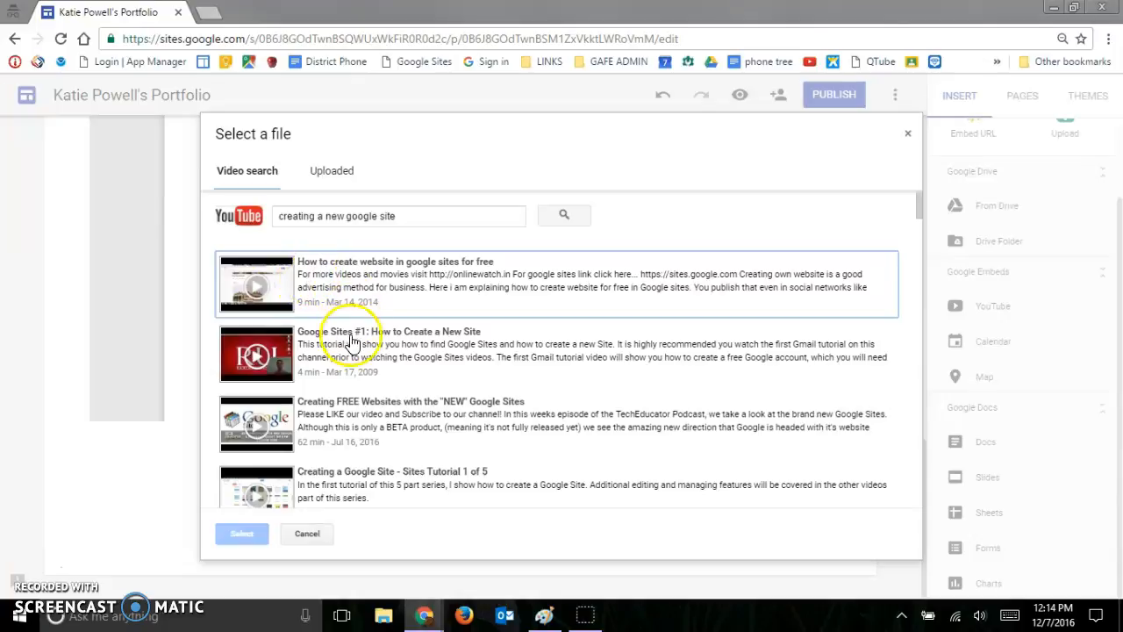
{"action": "left_click", "coordinate": [282, 481]}
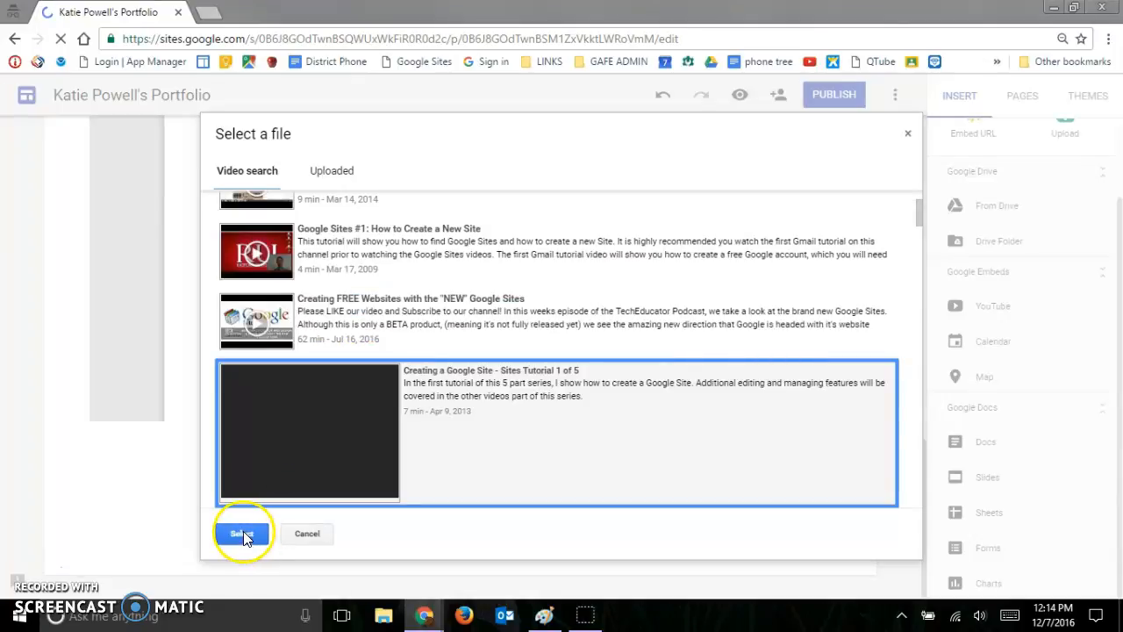
Insert the selected tutorial video into its own section beneath the supply list.
{"action": "left_click", "coordinate": [243, 533]}
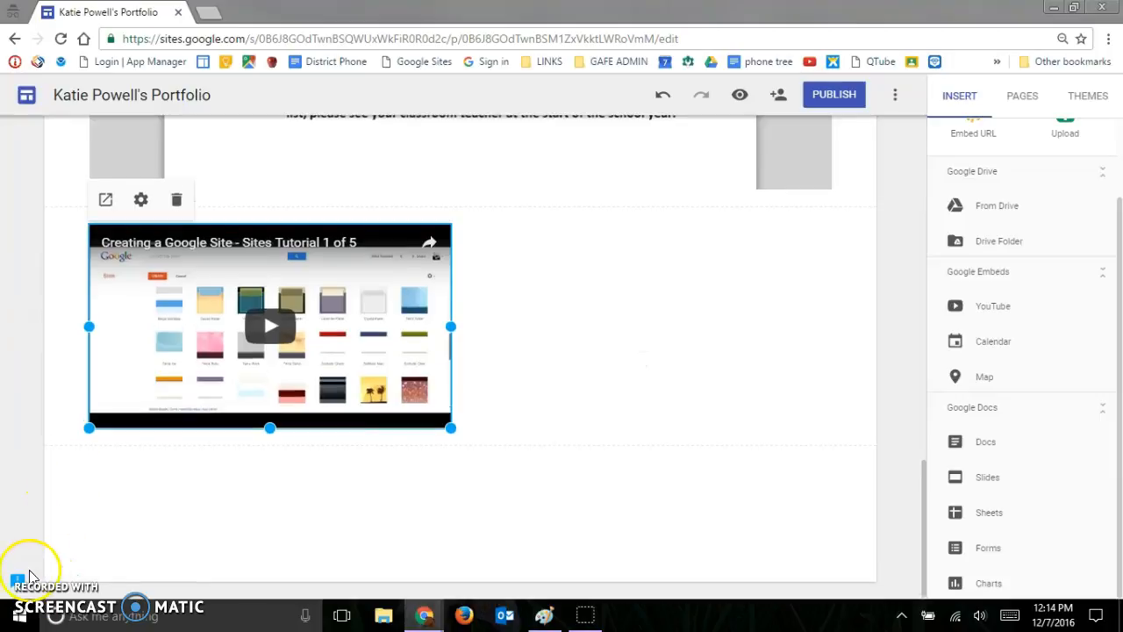
{"action": "scroll", "coordinate": [37, 561], "scroll_direction": "up", "scroll_amount": 1}
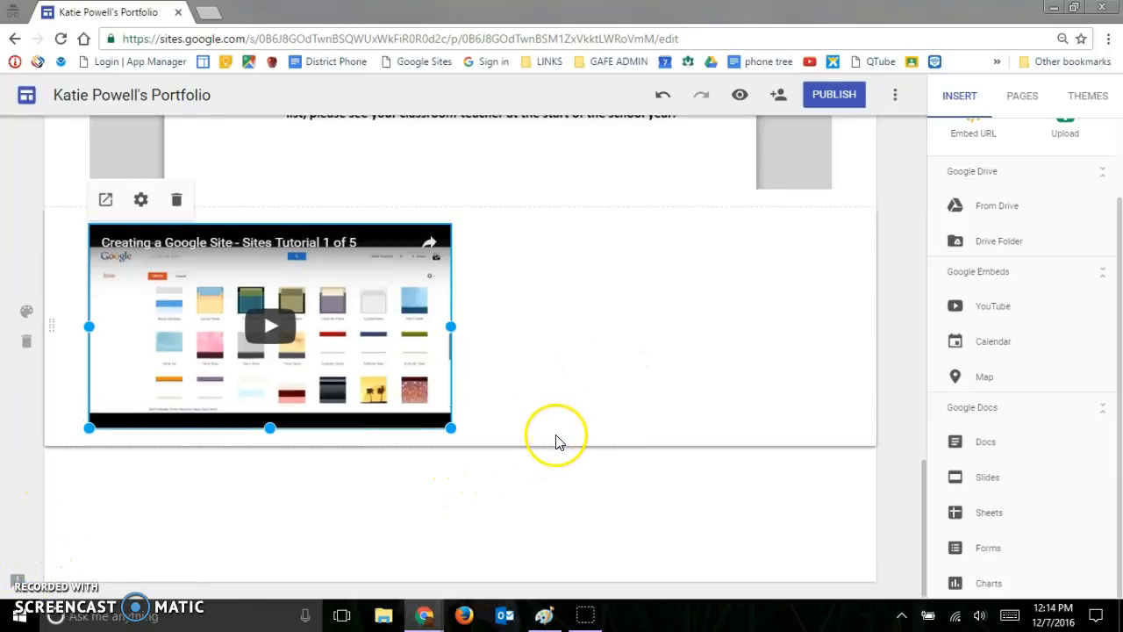
{"action": "scroll", "coordinate": [579, 465], "scroll_direction": "up", "scroll_amount": 2}
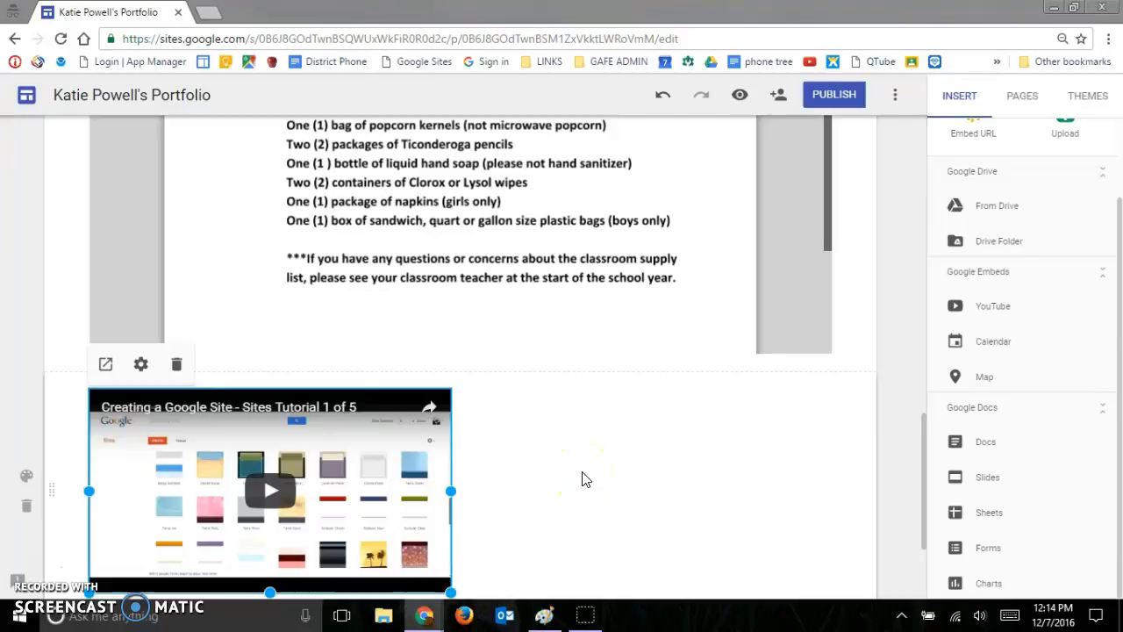
{"action": "scroll", "coordinate": [586, 478], "scroll_direction": "down", "scroll_amount": 1}
{"action": "scroll", "coordinate": [586, 478], "scroll_direction": "down", "scroll_amount": 1}
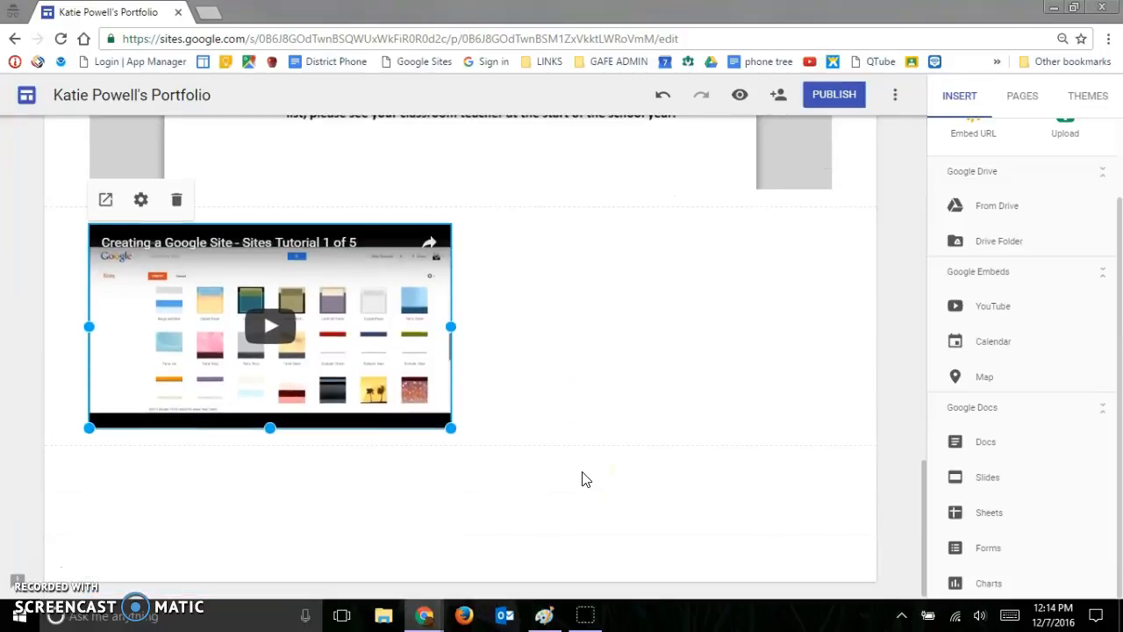